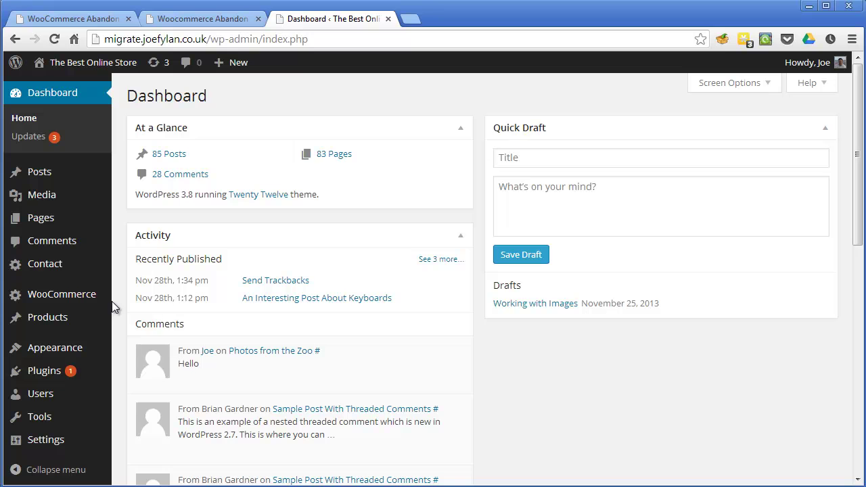
# Open WooCommerce's abandoned carts list and review the customers, order totals, dates and statuses of the abandoned orders.
pyautogui.moveTo(85, 302)
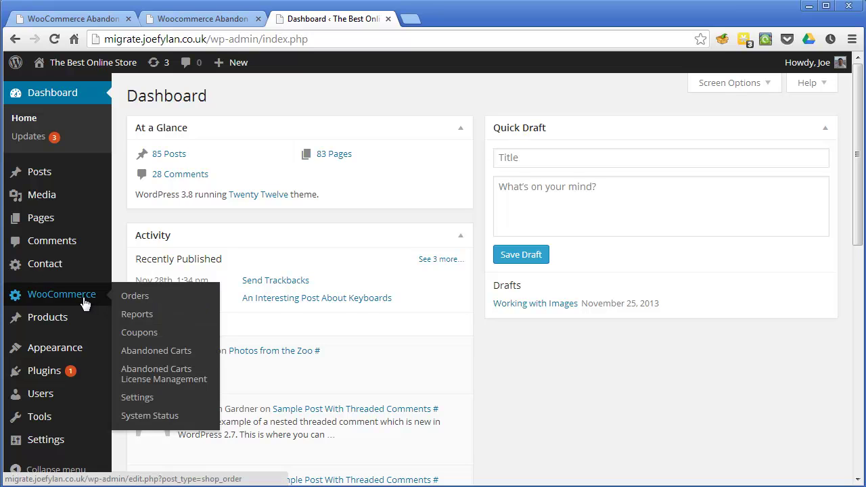
pyautogui.click(152, 359)
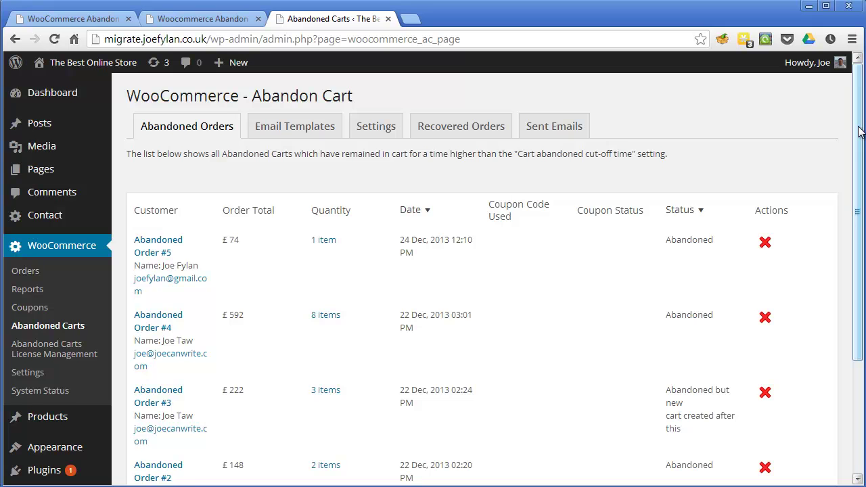
pyautogui.moveTo(860, 130)
pyautogui.mouseDown()
pyautogui.moveTo(862, 248)
pyautogui.moveTo(859, 117)
pyautogui.mouseUp()
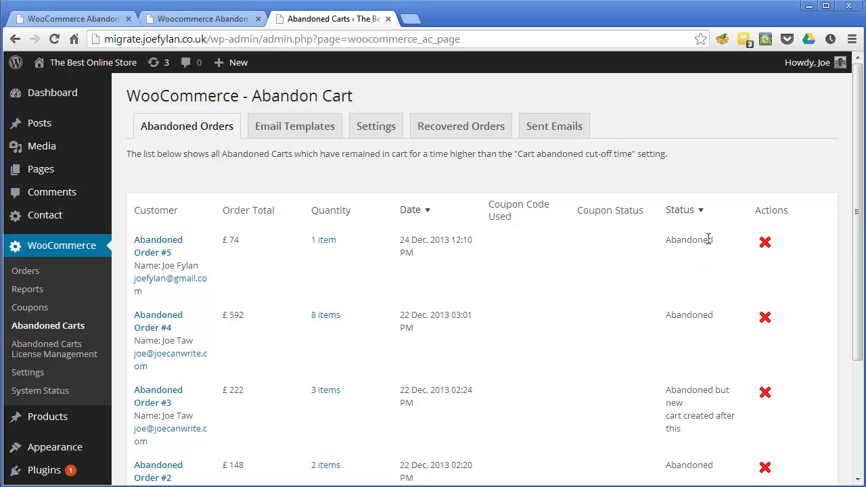
pyautogui.moveTo(854, 247); pyautogui.dragTo(858, 318)
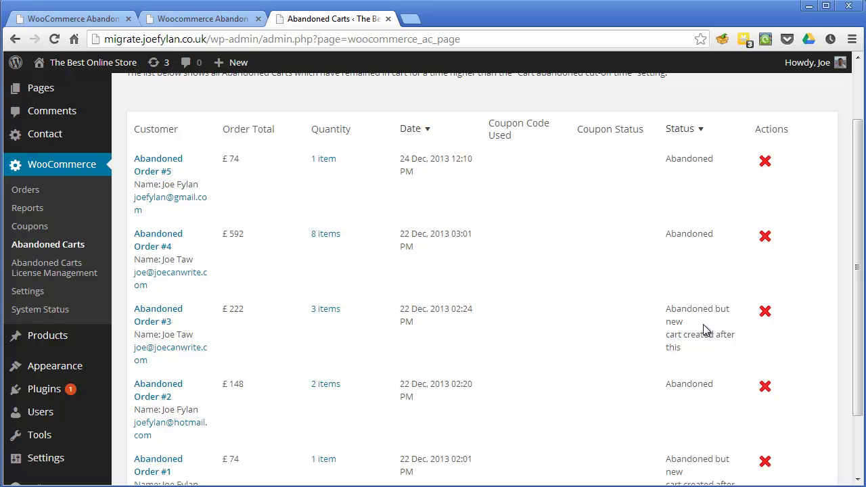
pyautogui.moveTo(864, 252); pyautogui.dragTo(858, 234)
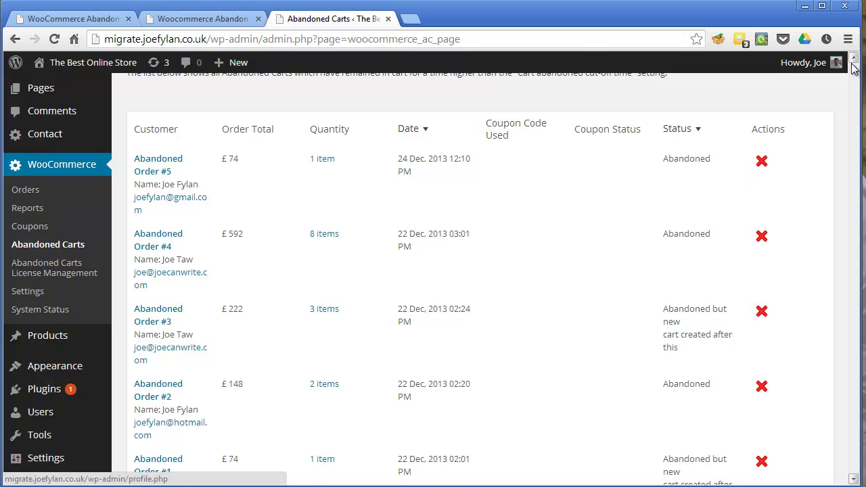
pyautogui.click(854, 60)
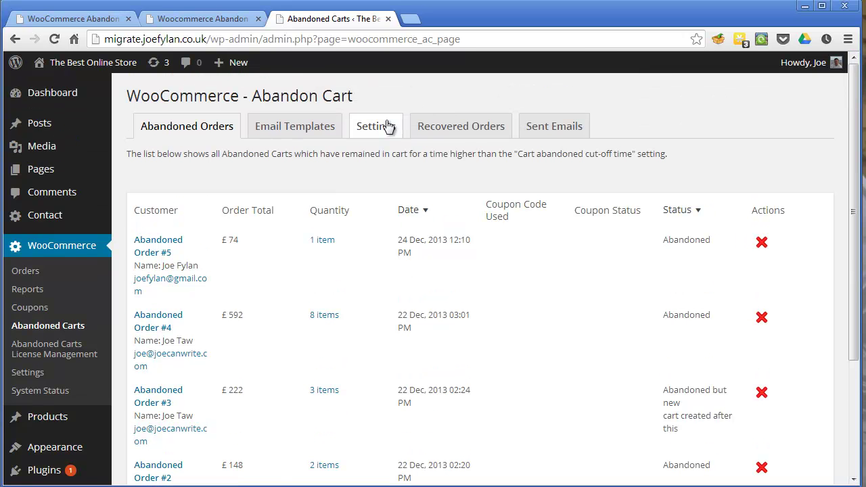
# Open the abandoned cart settings and read the help for cart notifications and the cut-off time.
pyautogui.click(387, 126)
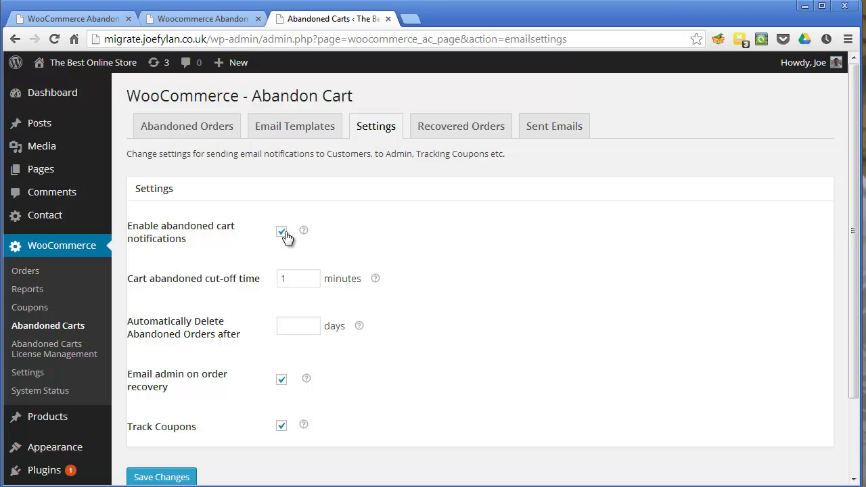
pyautogui.moveTo(304, 233)
pyautogui.moveTo(372, 283)
# Try a cart abandoned cut-off time of 60 minutes and restore it to 1 minute.
pyautogui.doubleClick(306, 278)
pyautogui.write('60')
pyautogui.press('Tab')
pyautogui.moveTo(303, 427)
pyautogui.hotkey('shift', 'Tab')
pyautogui.write('1')
# Start a new abandoned cart email template and insert the Cart Link placeholder into the email body.
pyautogui.click(308, 135)
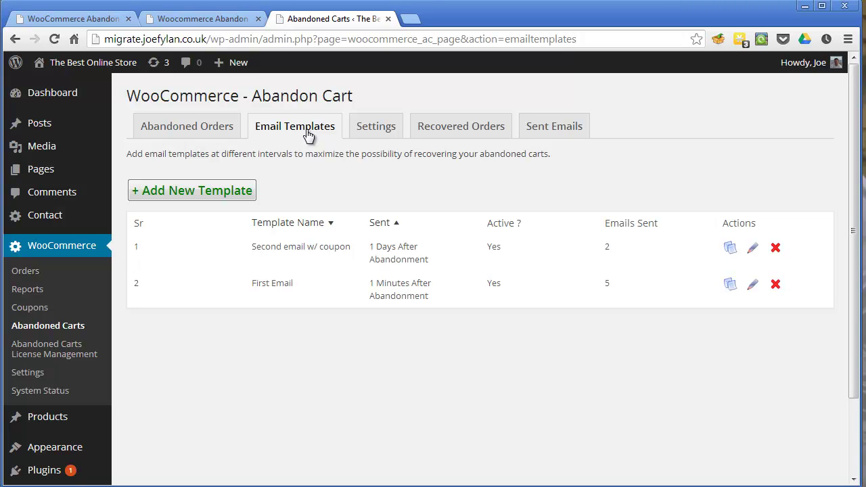
pyautogui.click(224, 192)
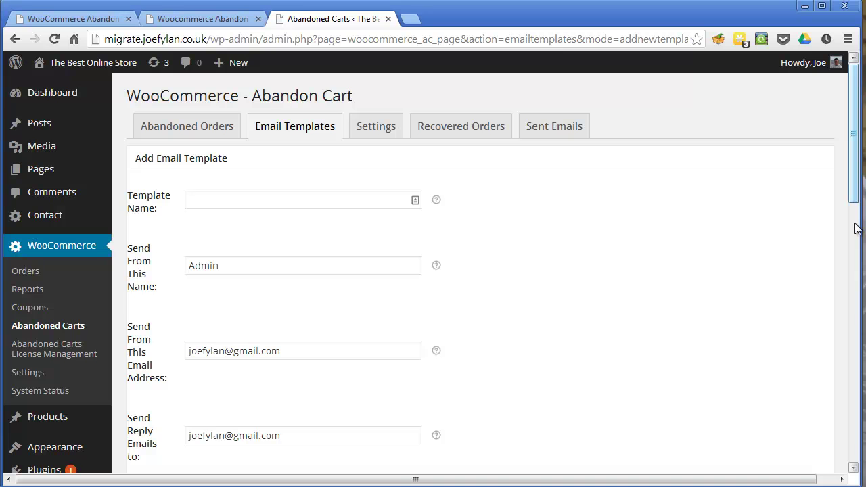
pyautogui.scroll(-3, 856, 228)
pyautogui.moveTo(859, 235); pyautogui.dragTo(859, 330)
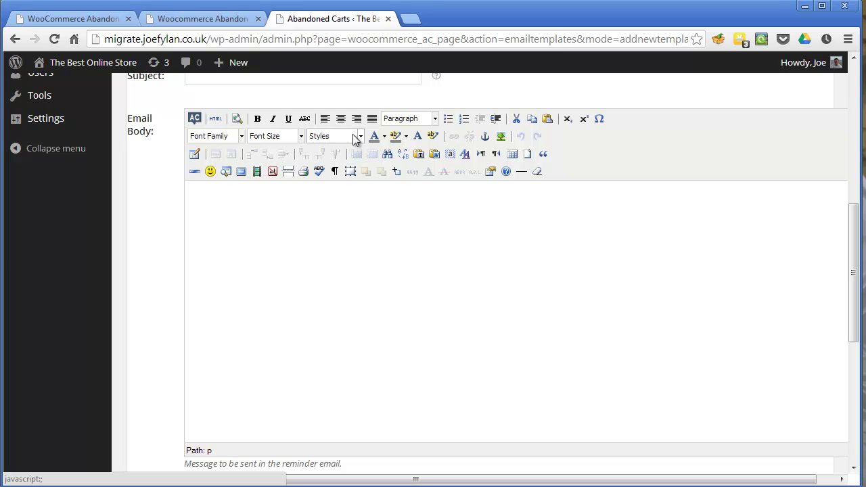
pyautogui.click(195, 121)
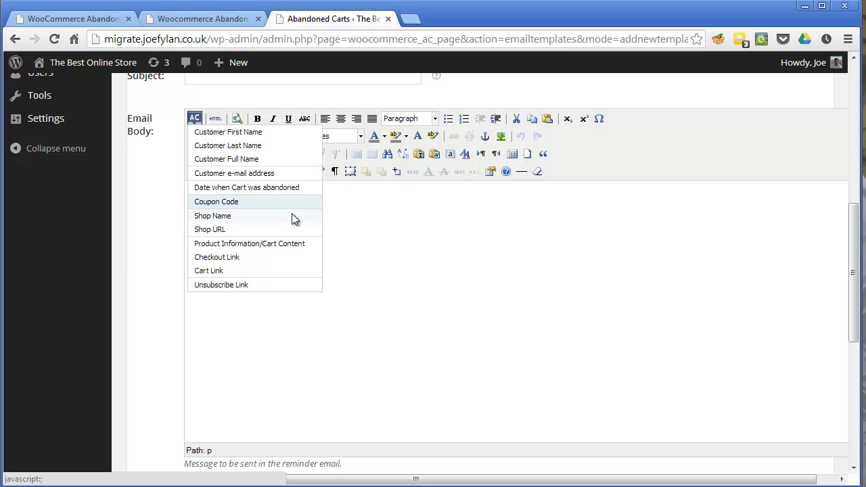
pyautogui.click(301, 272)
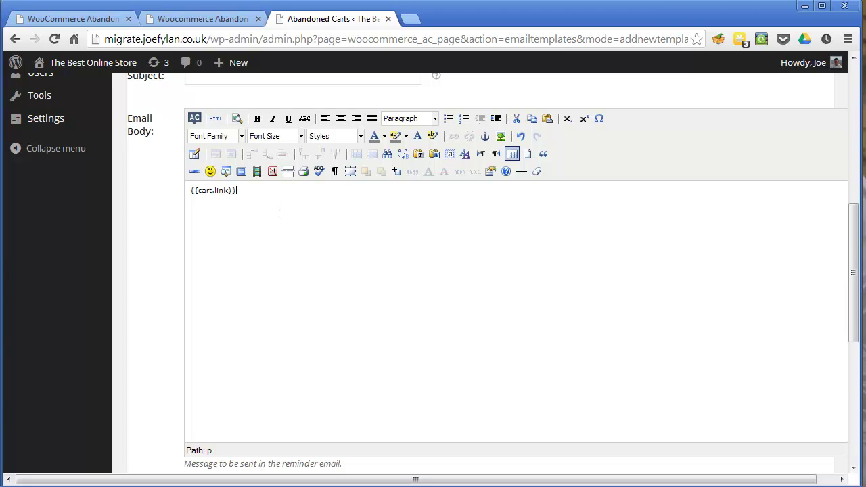
pyautogui.moveTo(853, 296); pyautogui.dragTo(857, 155)
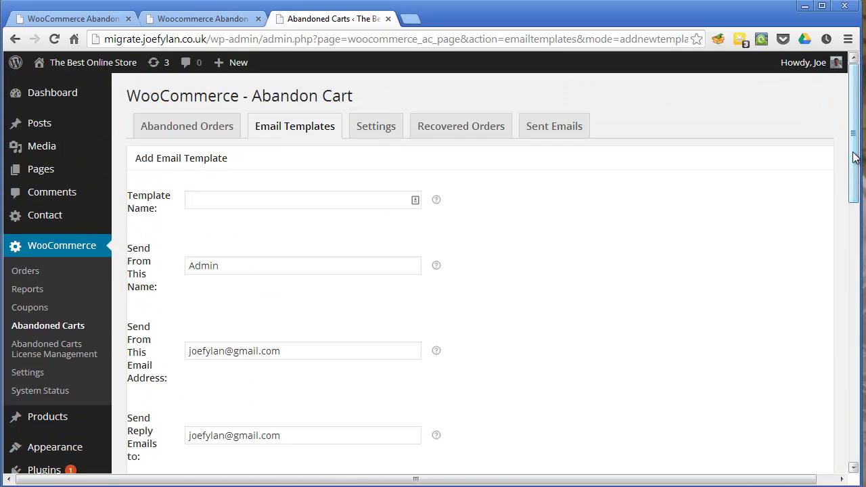
# Open the "First Email" template for editing and review its sender details, subject and email body.
pyautogui.click(316, 130)
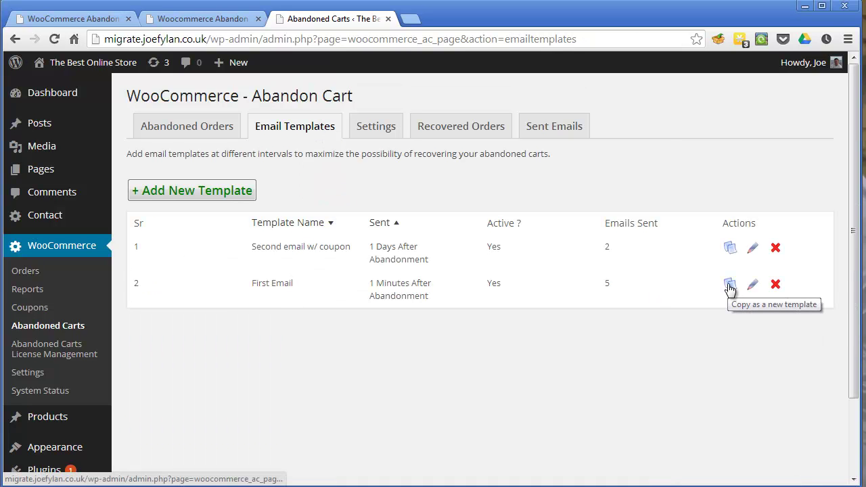
pyautogui.click(755, 287)
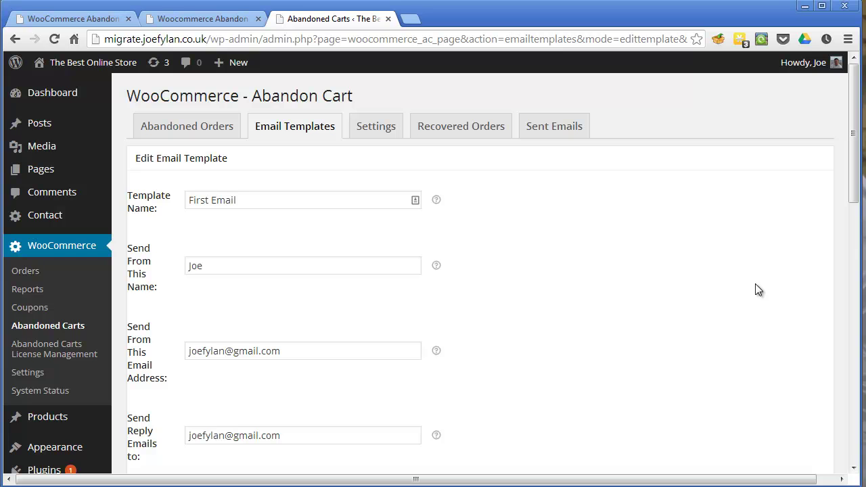
pyautogui.moveTo(854, 182); pyautogui.dragTo(862, 309)
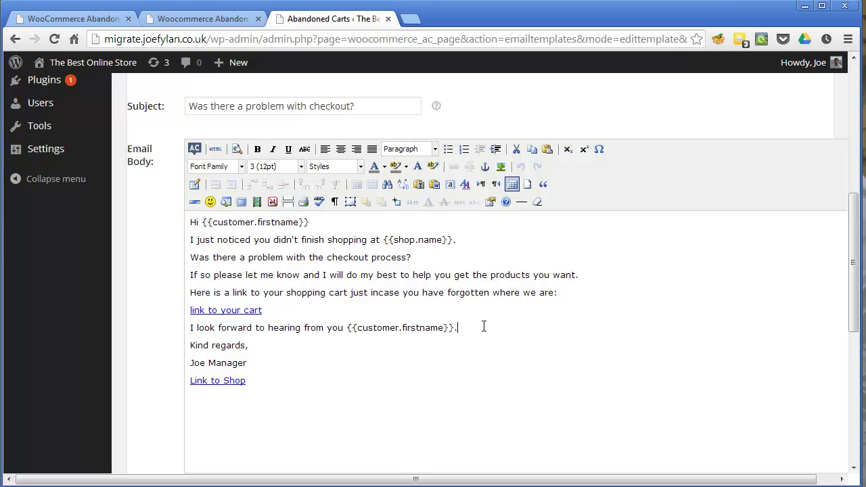
pyautogui.doubleClick(368, 100)
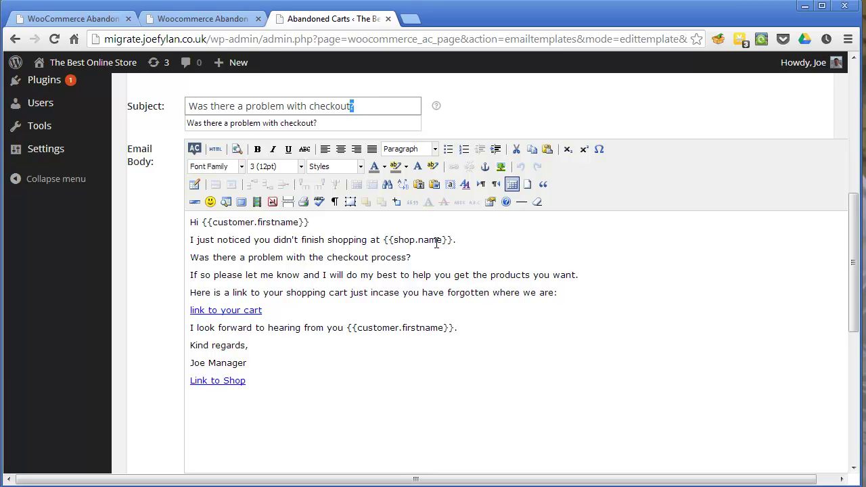
pyautogui.click(459, 240)
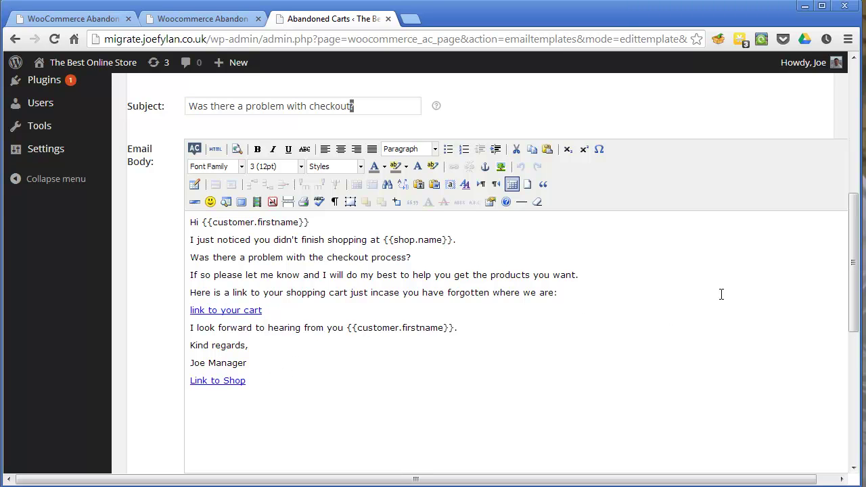
pyautogui.moveTo(856, 265); pyautogui.dragTo(845, 131)
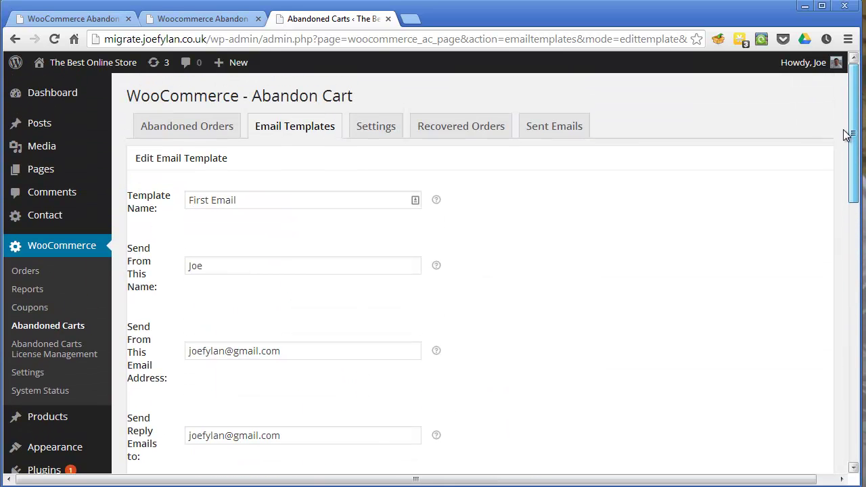
# Open the "Second email w/ coupon" template, review its coupon code message, and return to the template list.
pyautogui.click(296, 128)
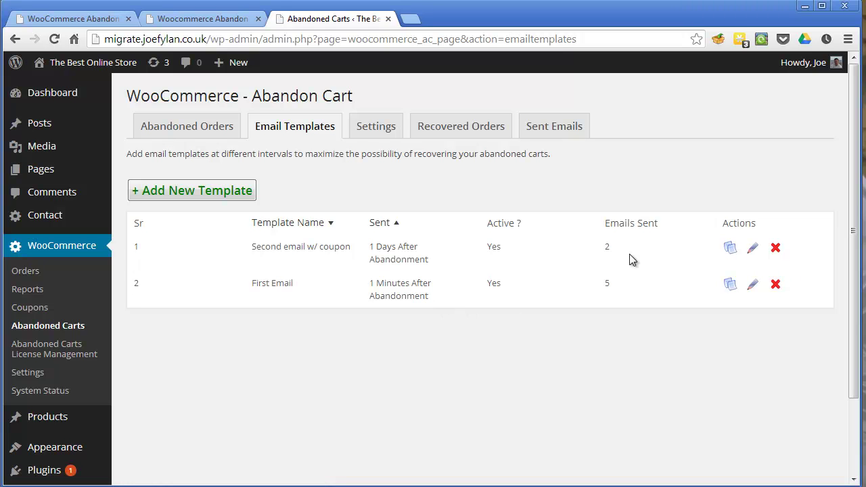
pyautogui.click(755, 250)
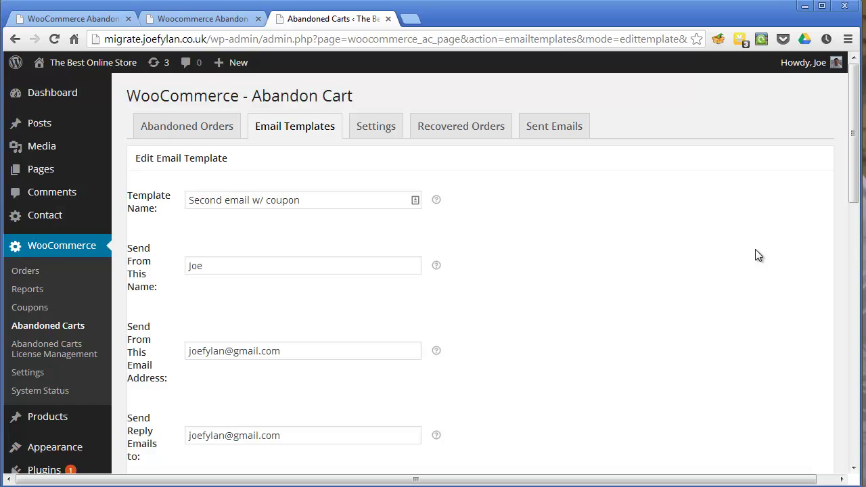
pyautogui.moveTo(856, 189); pyautogui.dragTo(854, 319)
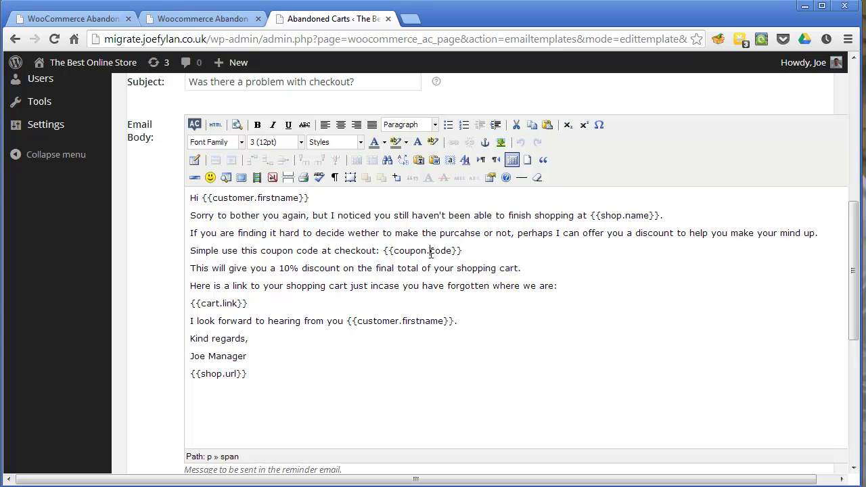
pyautogui.moveTo(855, 324); pyautogui.dragTo(855, 188)
pyautogui.click(283, 120)
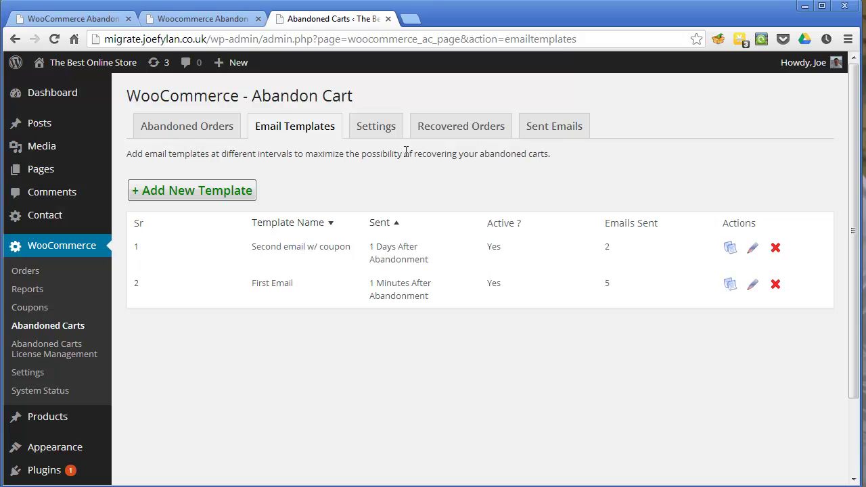
# Open the recovered orders report and look through its preset date ranges and the start date calendar.
pyautogui.click(463, 136)
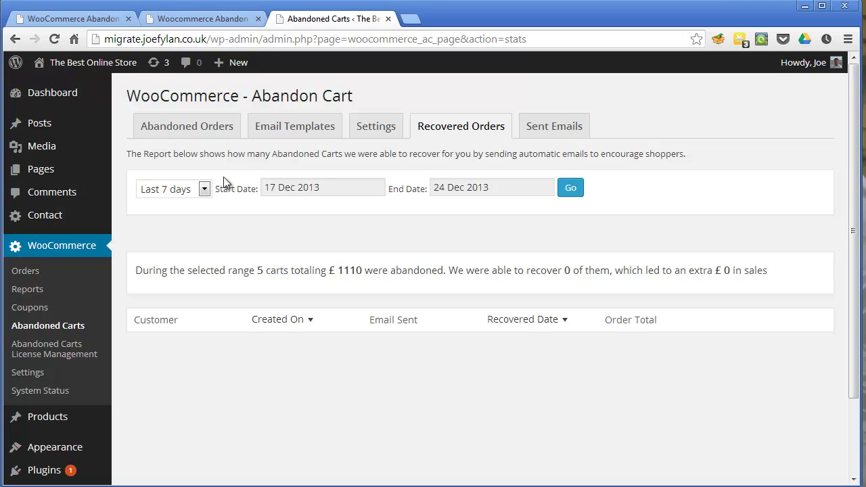
pyautogui.click(204, 189)
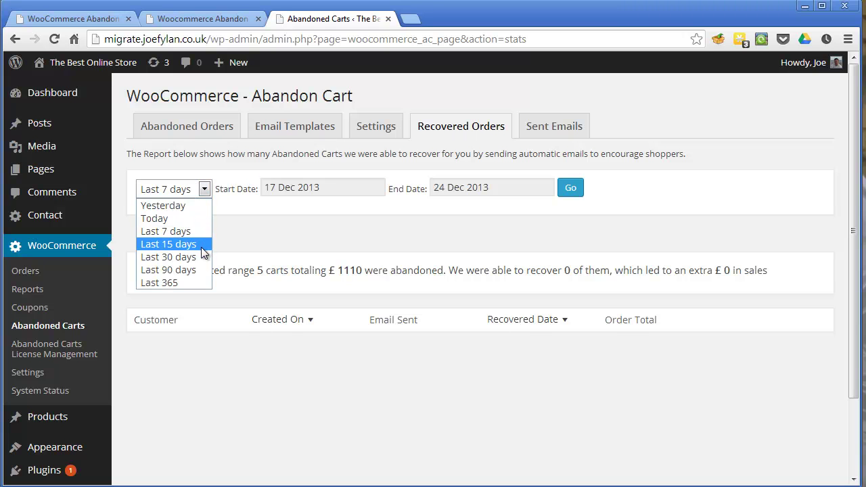
pyautogui.click(296, 239)
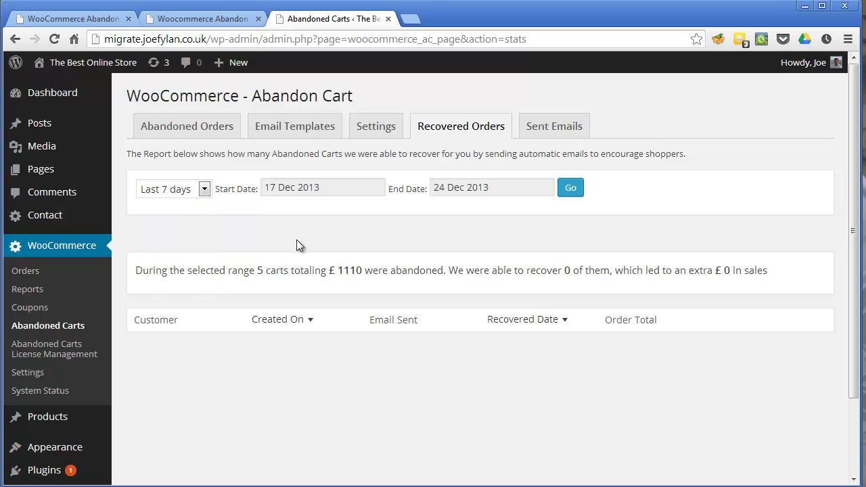
pyautogui.click(336, 192)
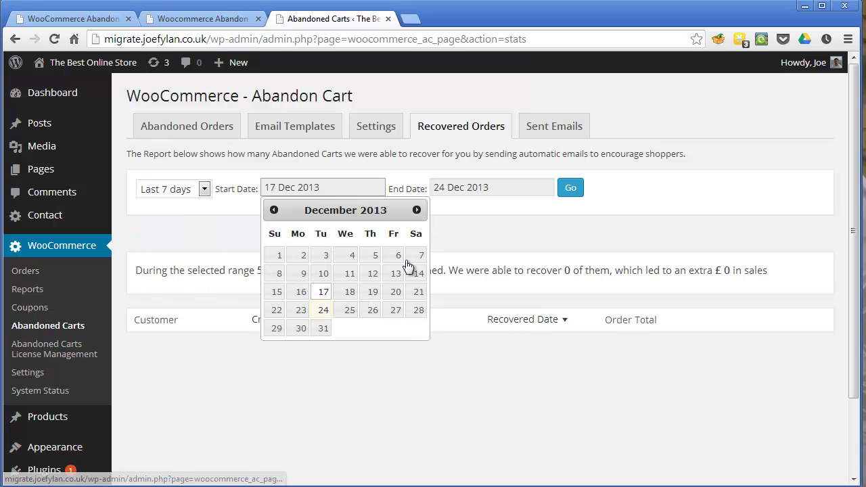
pyautogui.click(507, 228)
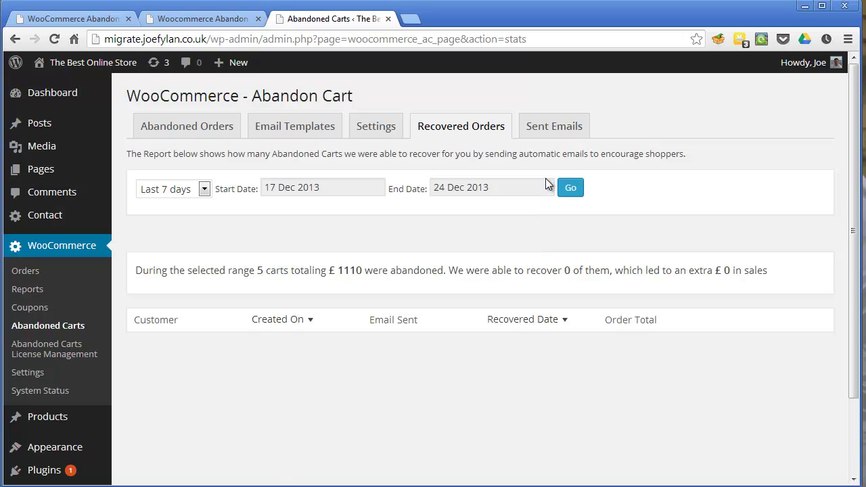
# Open the sent emails report and examine its date ranges, opened emails, clicked links and templates used.
pyautogui.click(552, 130)
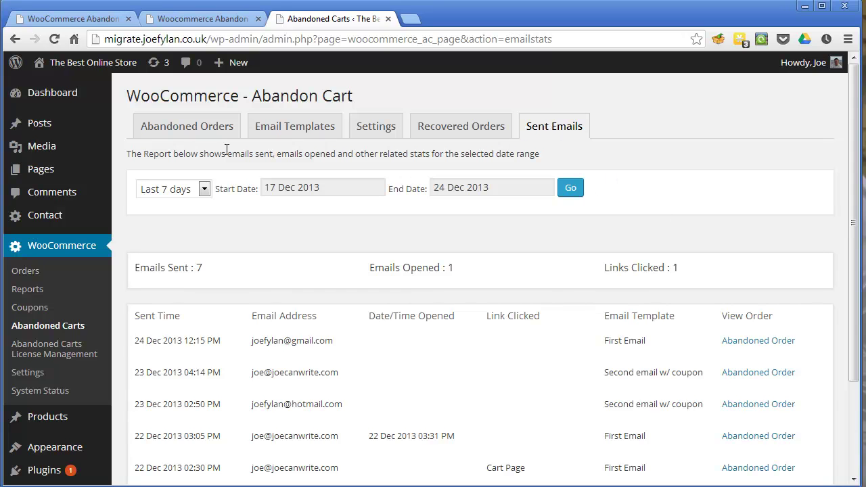
pyautogui.click(204, 190)
pyautogui.click(204, 190)
pyautogui.moveTo(855, 187); pyautogui.dragTo(855, 274)
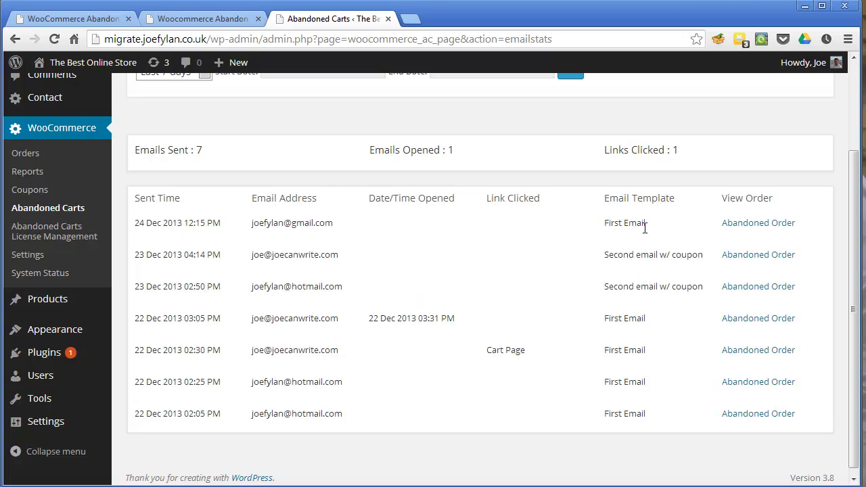
pyautogui.moveTo(852, 331); pyautogui.dragTo(856, 230)
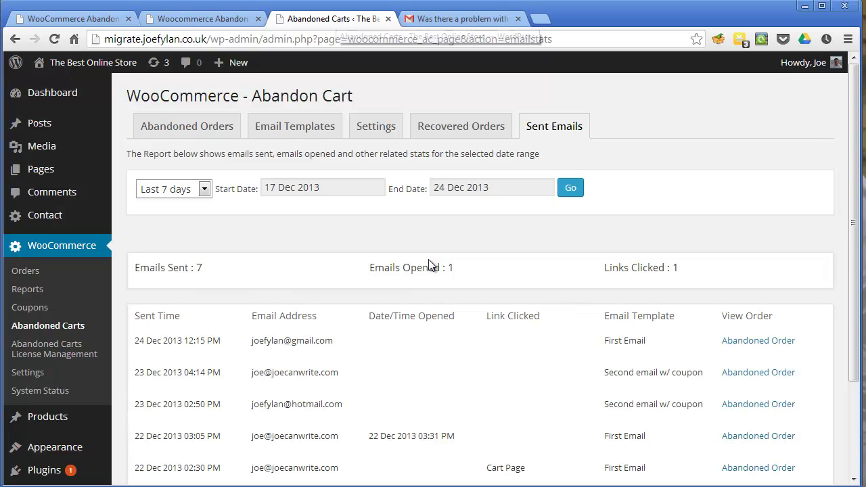
# Switch to the reminder email in Gmail, follow its cart link, and proceed to checkout from the restored cart.
pyautogui.hotkey('ctrl', 'Tab')
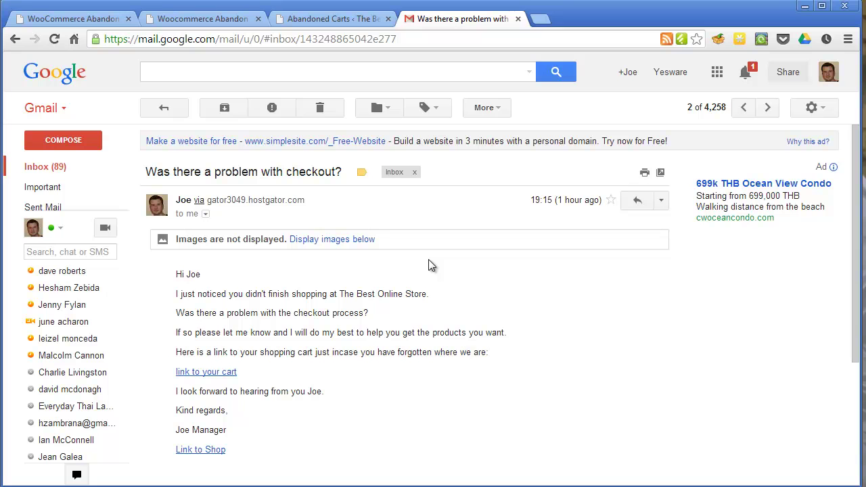
pyautogui.click(221, 377)
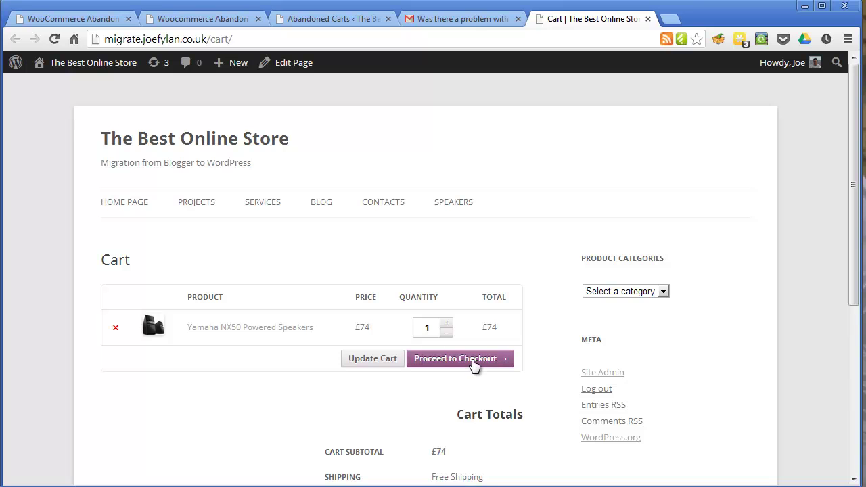
pyautogui.click(474, 365)
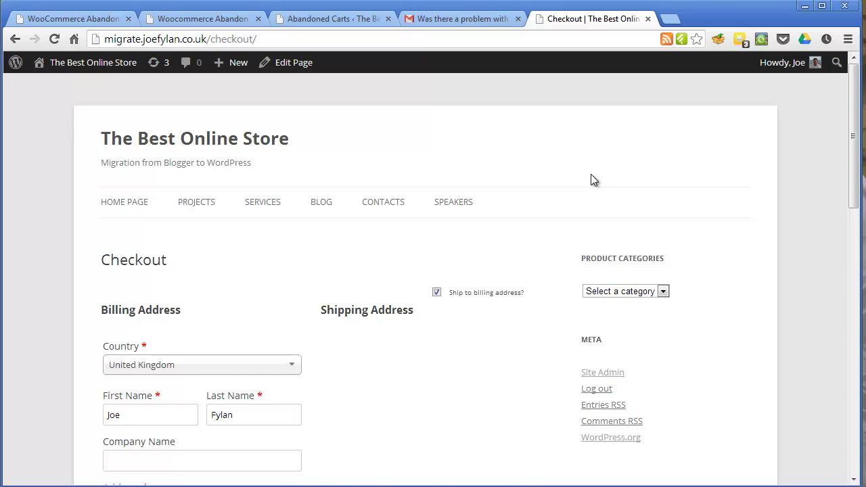
# Examine the Woocommerce Abandon Cart Pro product page and the store's checkout form, ending on the product page.
pyautogui.hotkey('ctrl', '2')
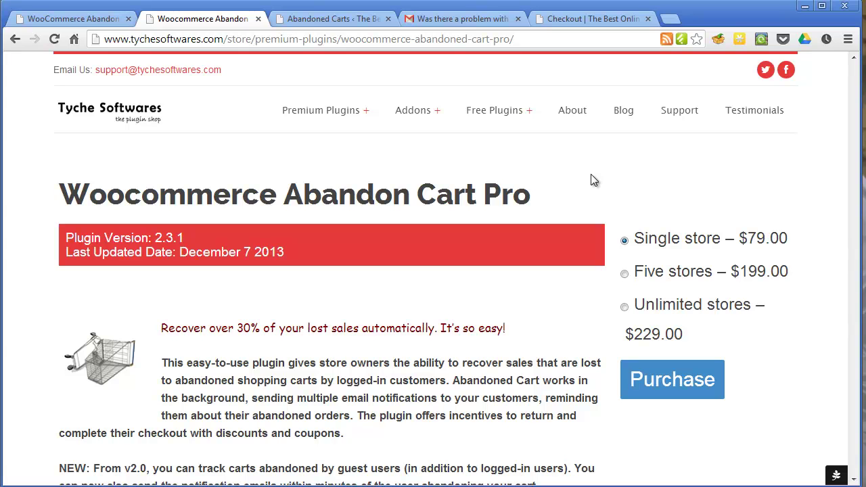
pyautogui.click(592, 18)
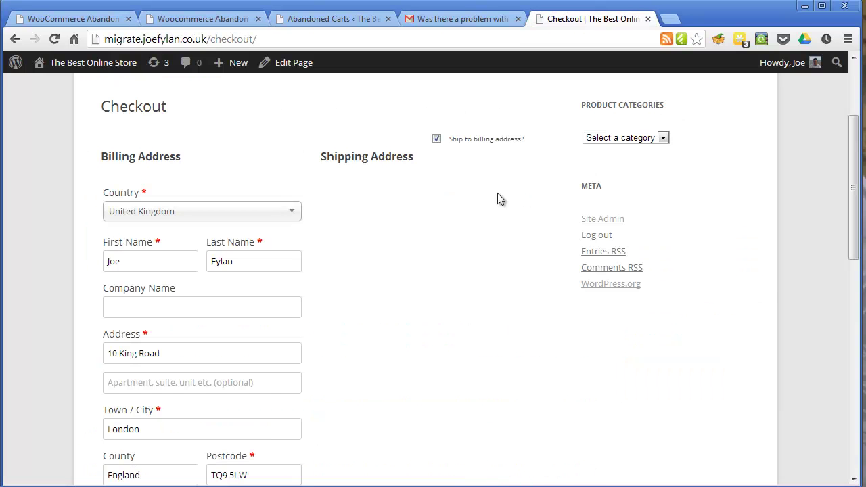
pyautogui.moveTo(854, 220); pyautogui.dragTo(849, 178)
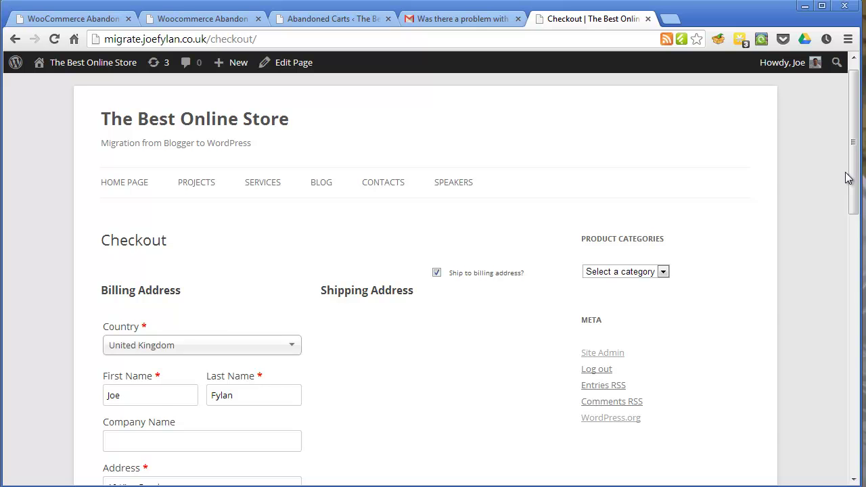
pyautogui.hotkey('ctrl', '2')
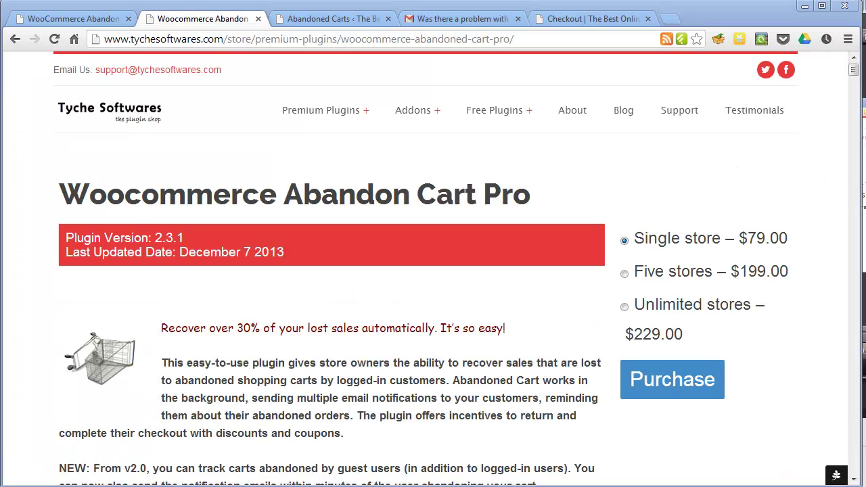